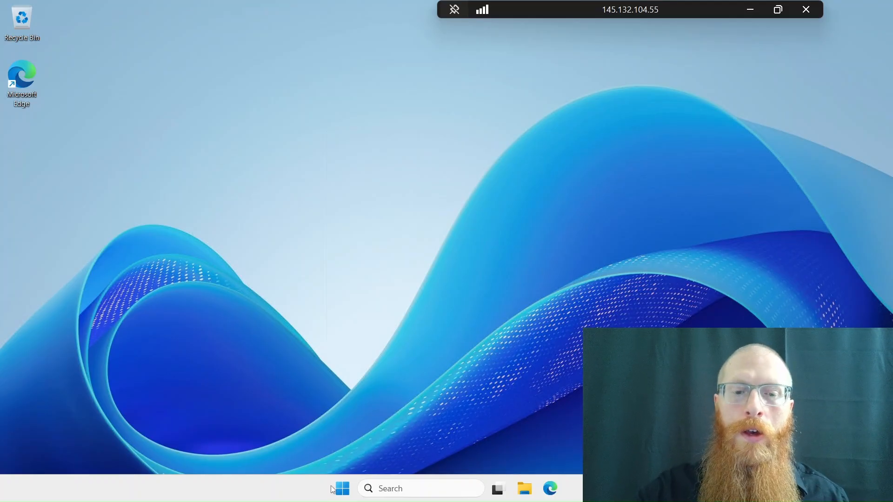
Launch gpmc.msc, find the Default Domain Policy linked to mydomain.com and open it for editing in a maximized window.
key("super+r")
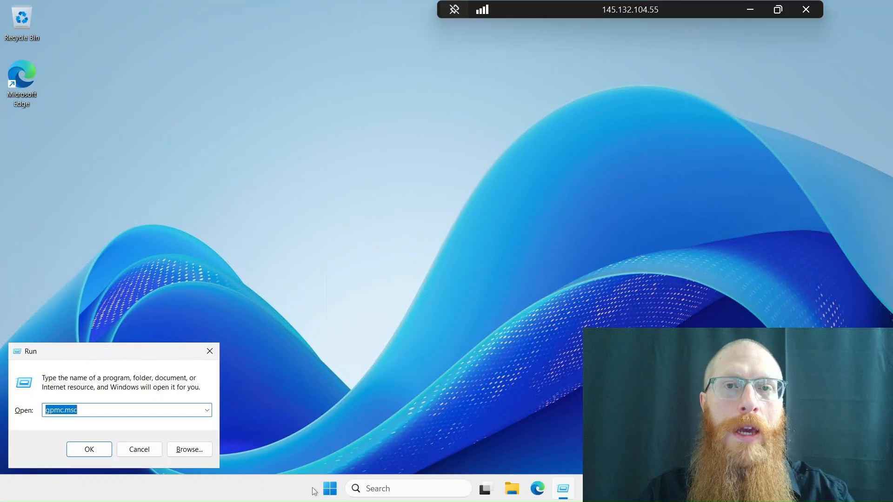
key("Return")
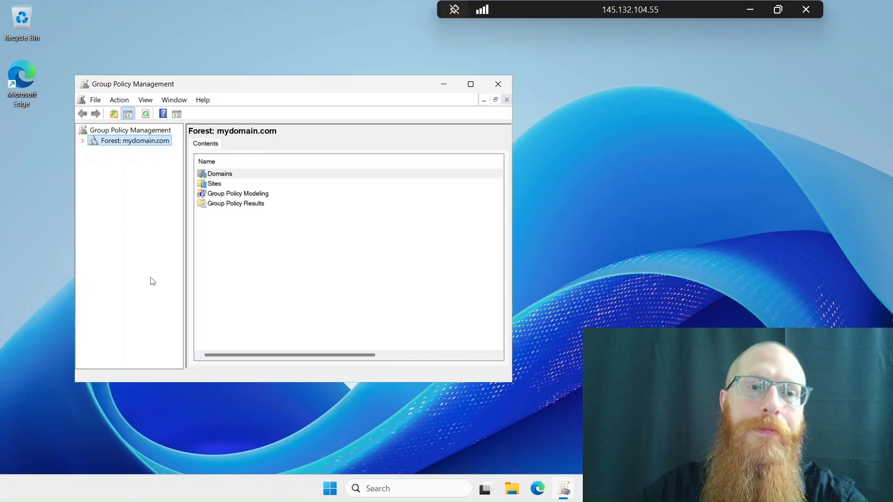
left_click(83, 141)
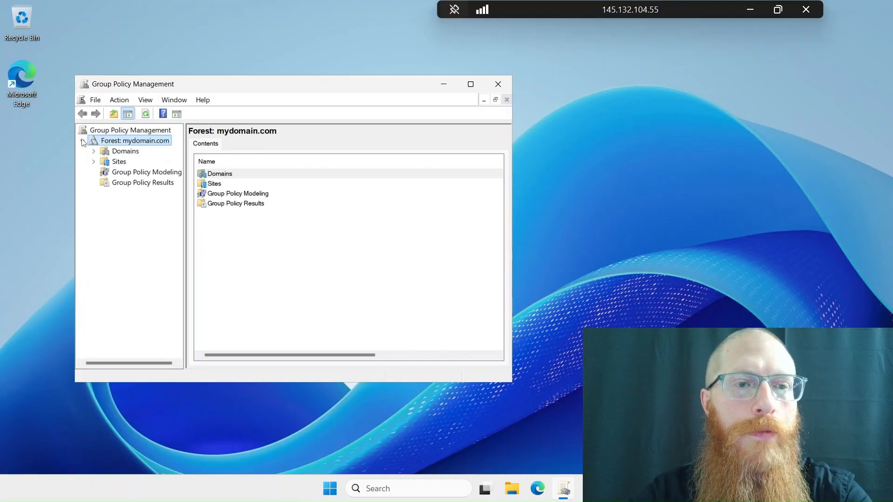
left_click(94, 151)
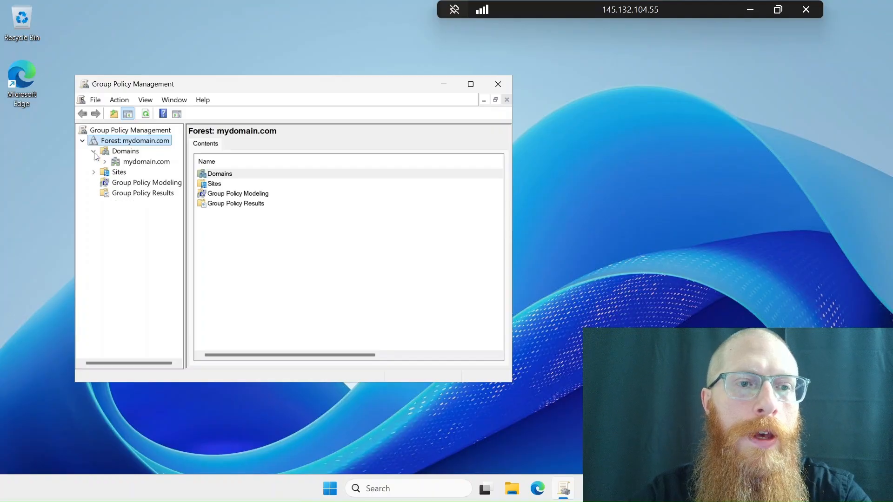
left_click(105, 161)
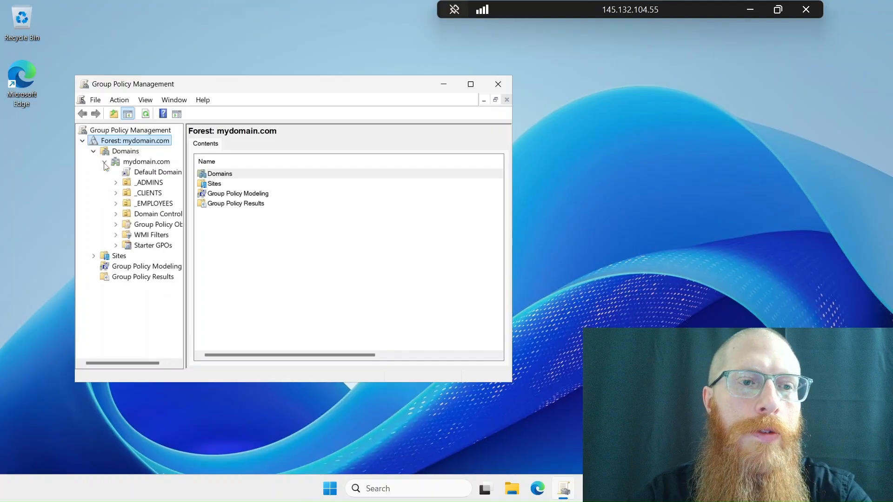
right_click(143, 175)
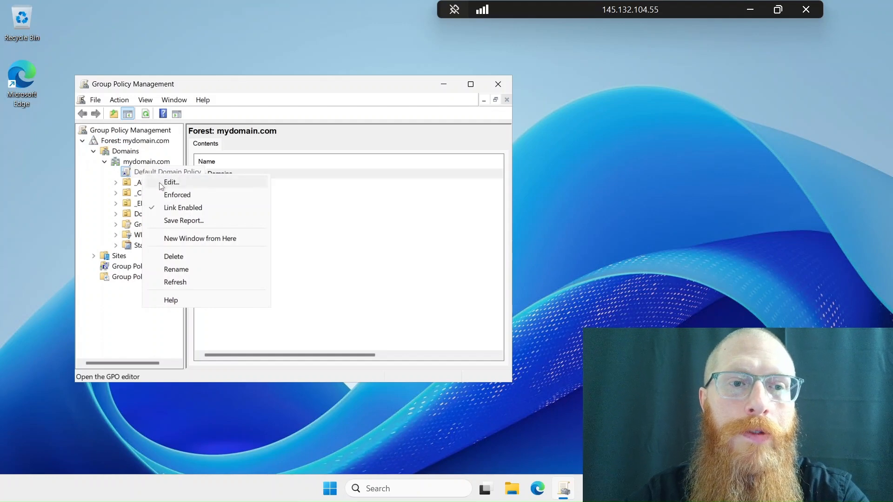
left_click(160, 185)
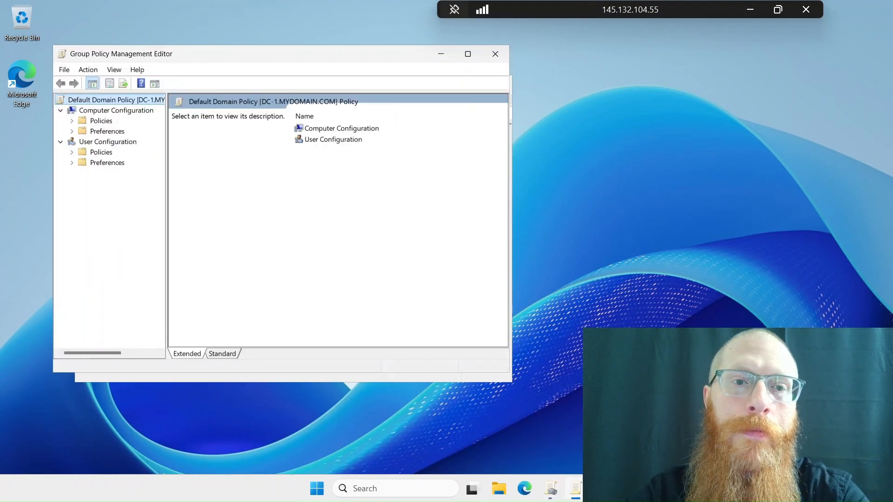
double_click(283, 54)
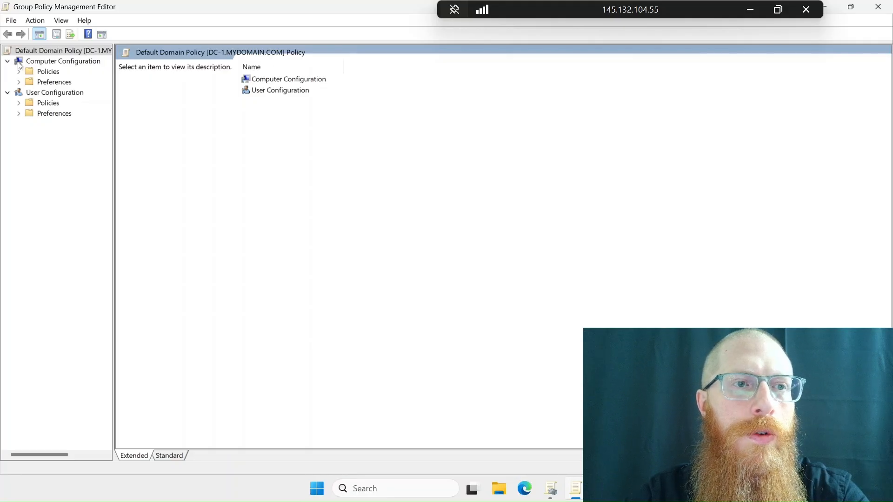
Show the Account Lockout Policy settings in the Account Policies of Computer Configuration's Windows security settings.
left_click(19, 72)
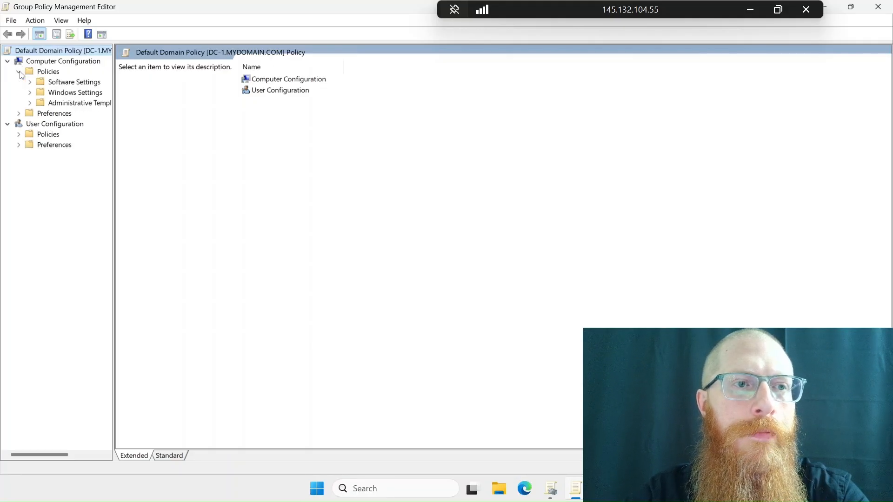
left_click(31, 93)
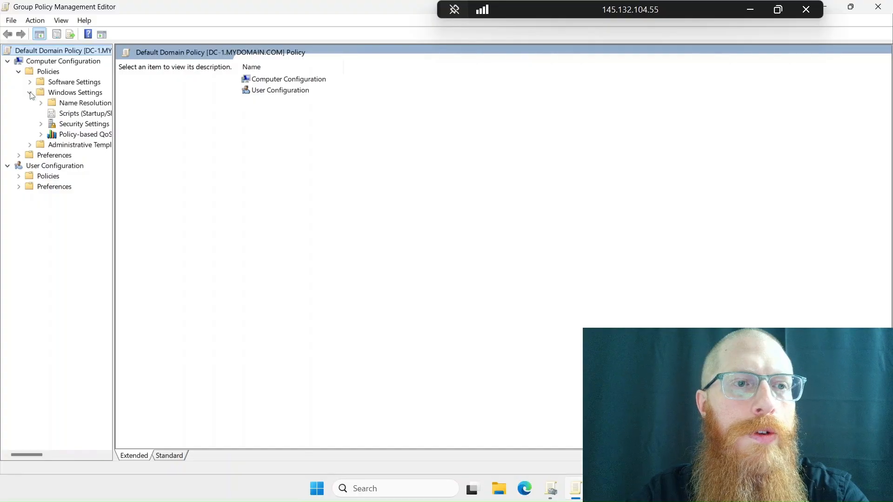
left_click(42, 125)
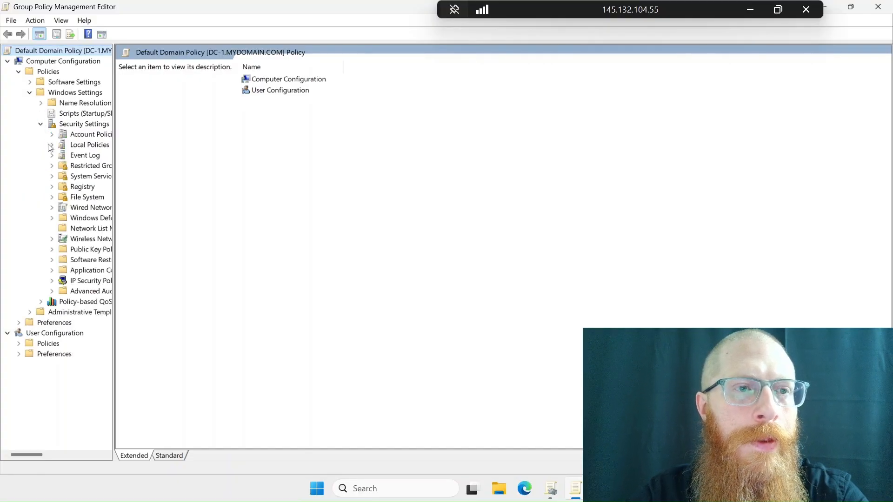
left_click(52, 135)
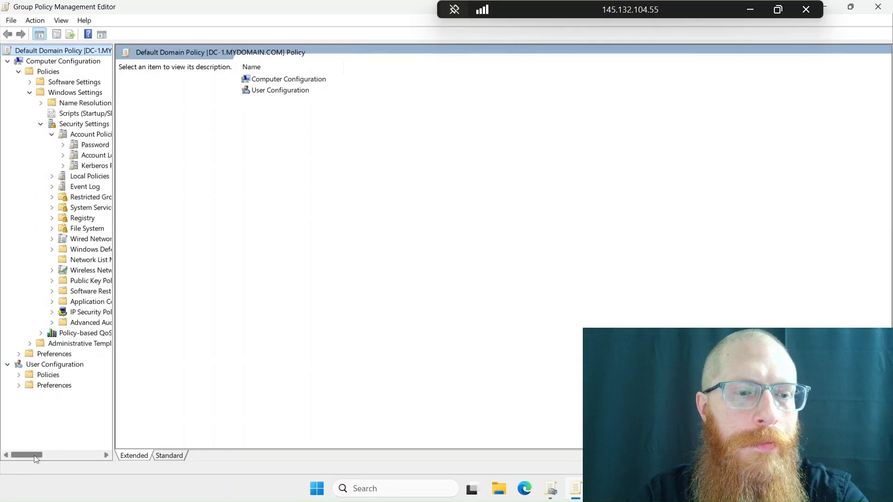
left_click_drag(35, 454, 43, 454)
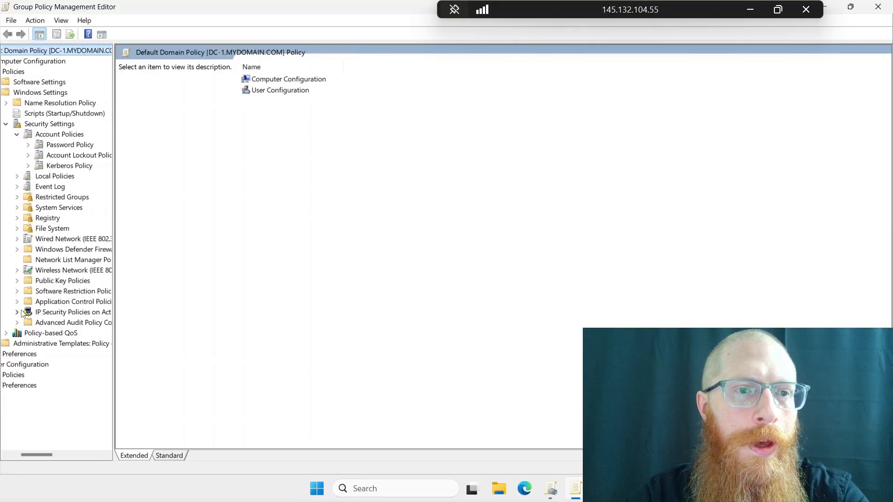
left_click(42, 157)
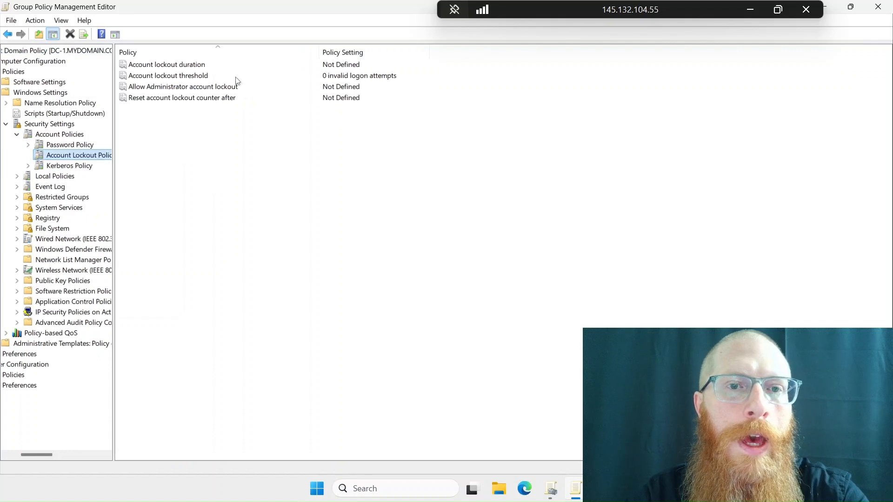
Set the account lockout threshold to 5 invalid logon attempts and accept the suggested 10-minute lockout duration, 10-minute counter reset and enabled Administrator lockout.
double_click(190, 76)
left_click(354, 186)
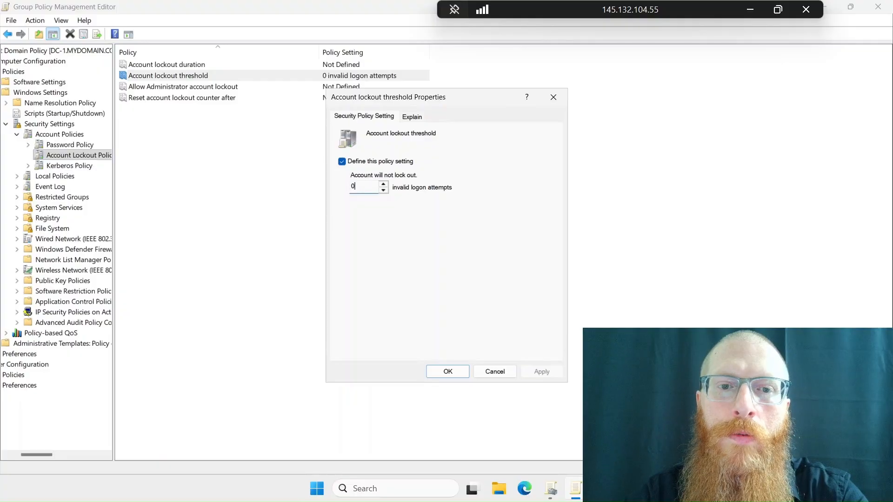
key("BackSpace")
type("5")
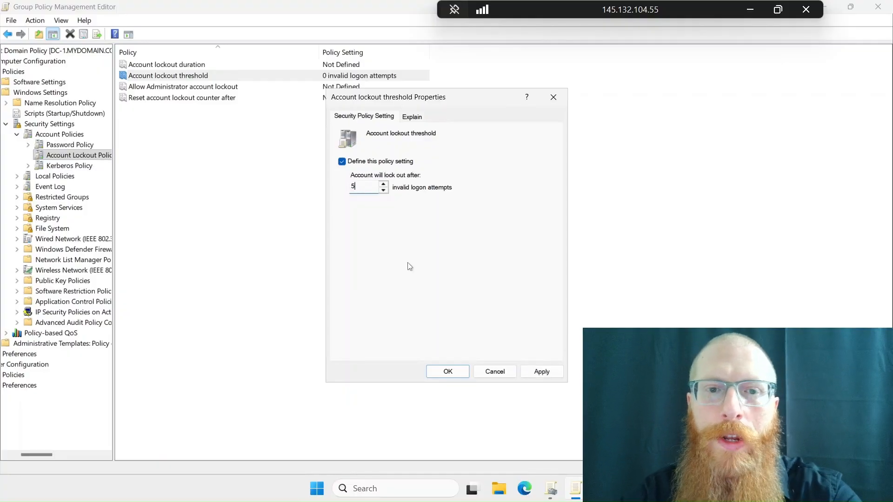
left_click(543, 372)
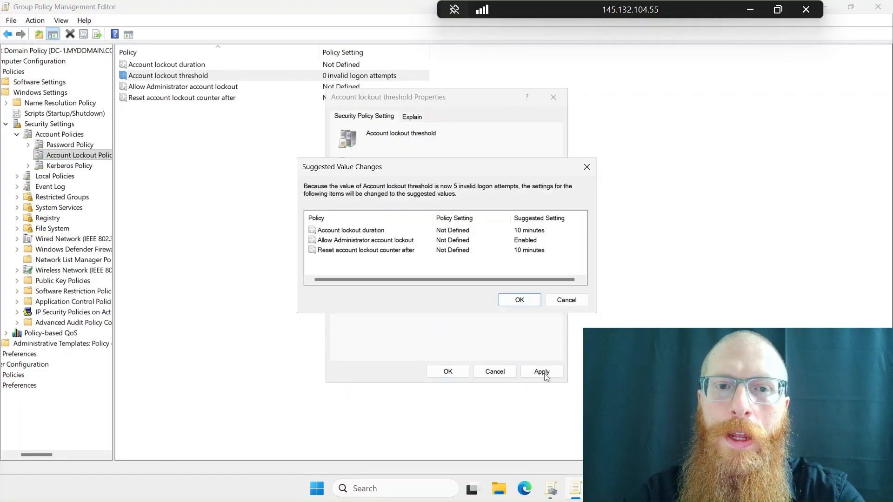
left_click(511, 301)
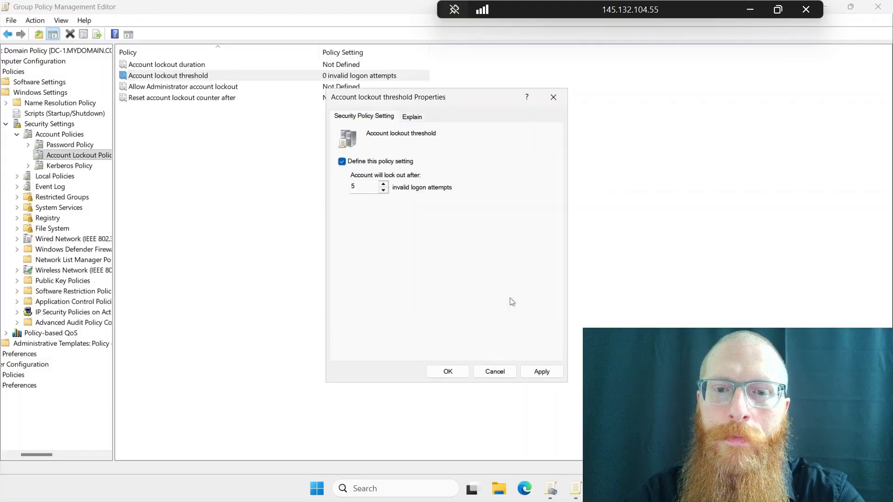
left_click(447, 371)
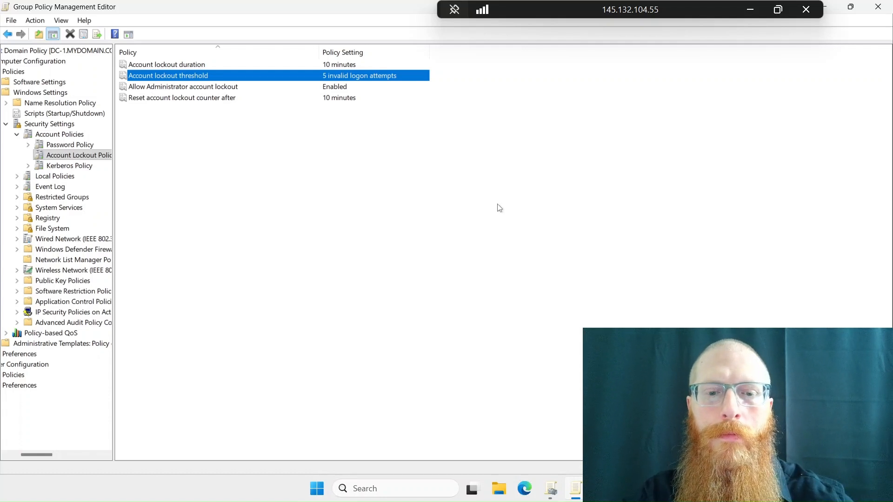
Start Windows PowerShell as administrator and run gpupdate /force to refresh the group policies.
key("super")
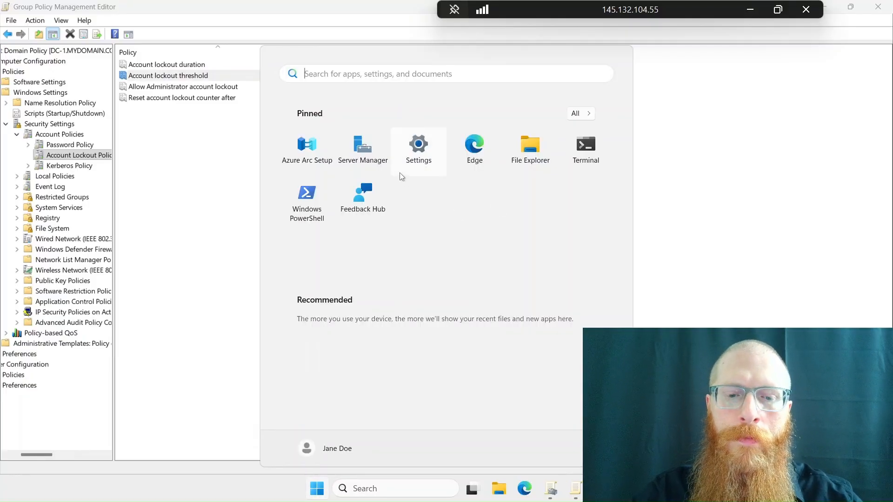
type("power")
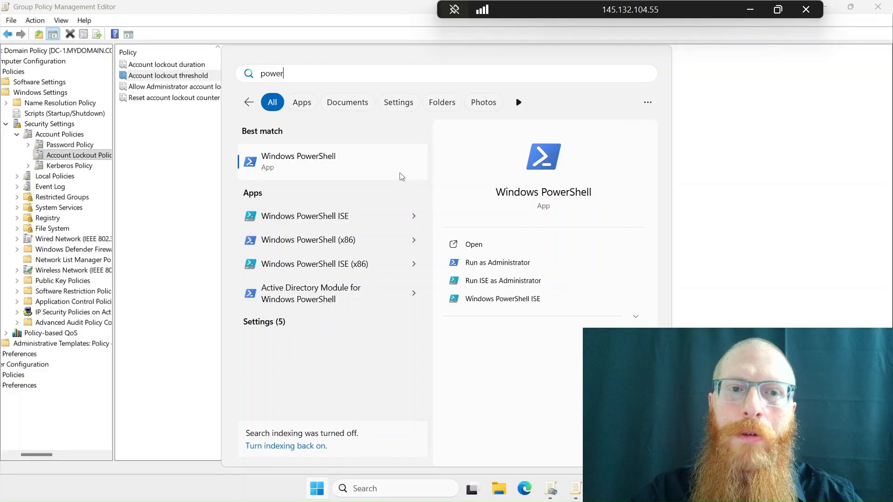
left_click(493, 268)
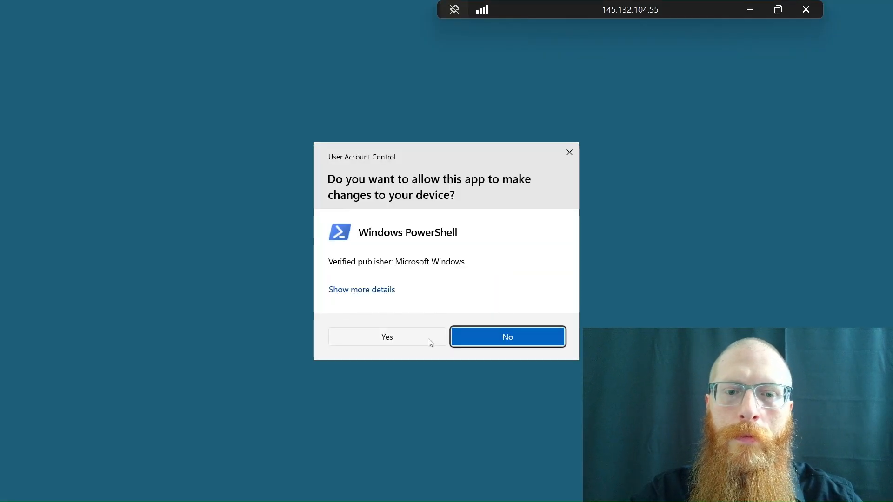
left_click(430, 343)
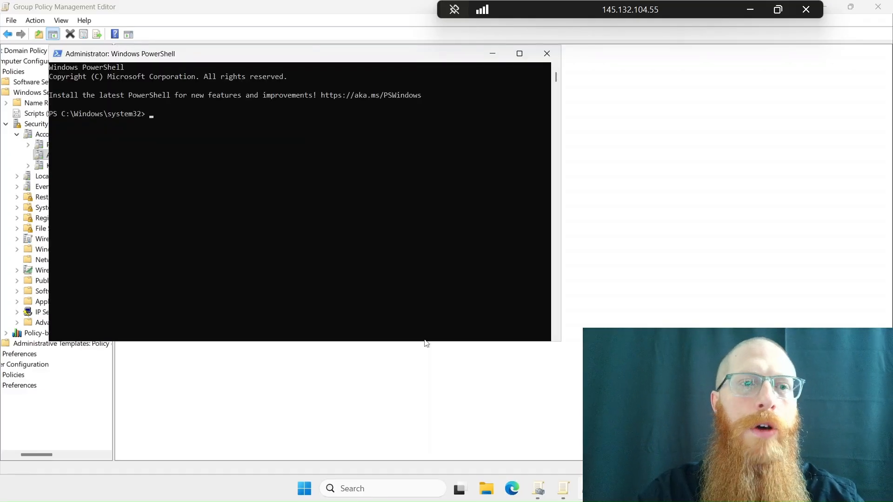
type("gpupdate")
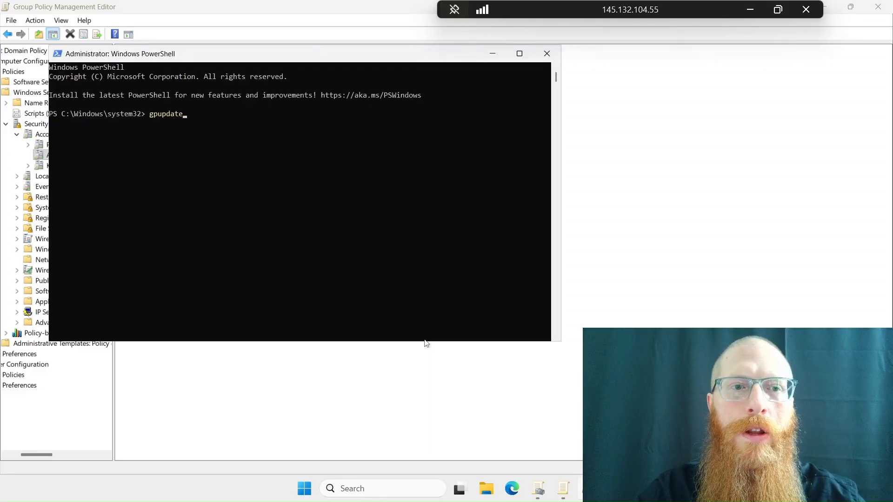
type(" /force")
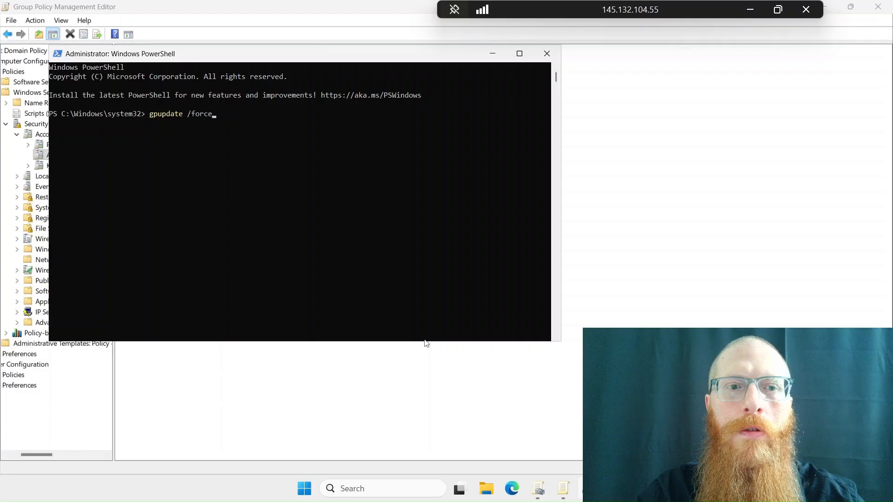
key("Return")
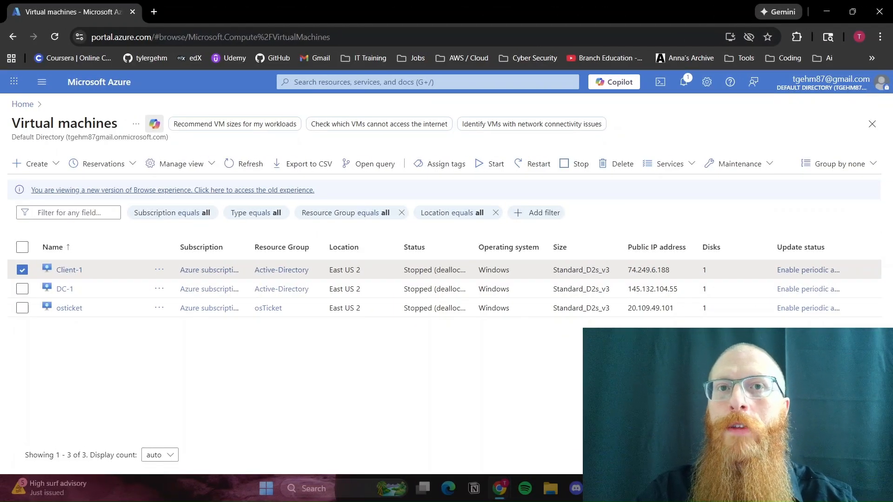
On the local computer, launch mstsc and start a Remote Desktop connection to Client-1 at 74.249.6.188.
key("super+r")
type("mstsc")
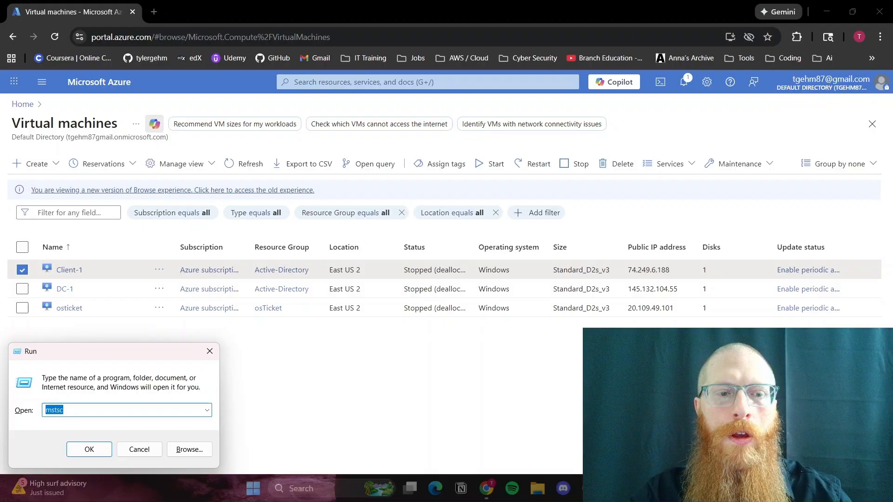
key("Return")
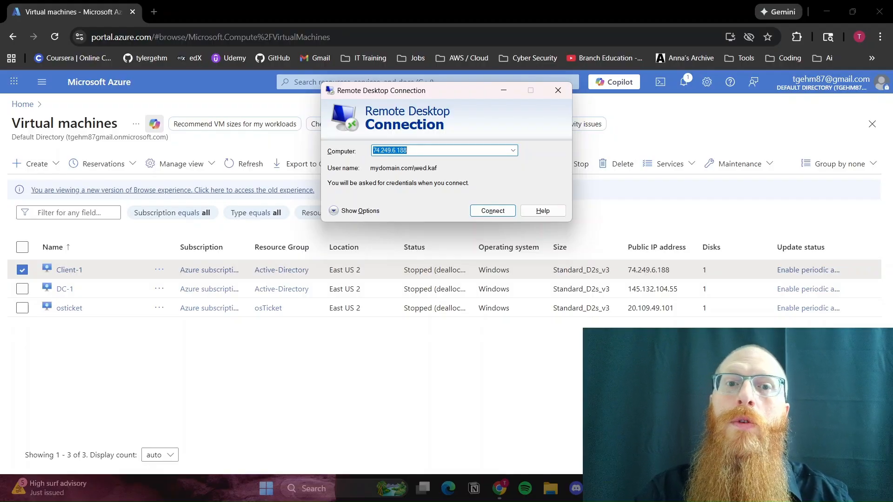
left_click(484, 212)
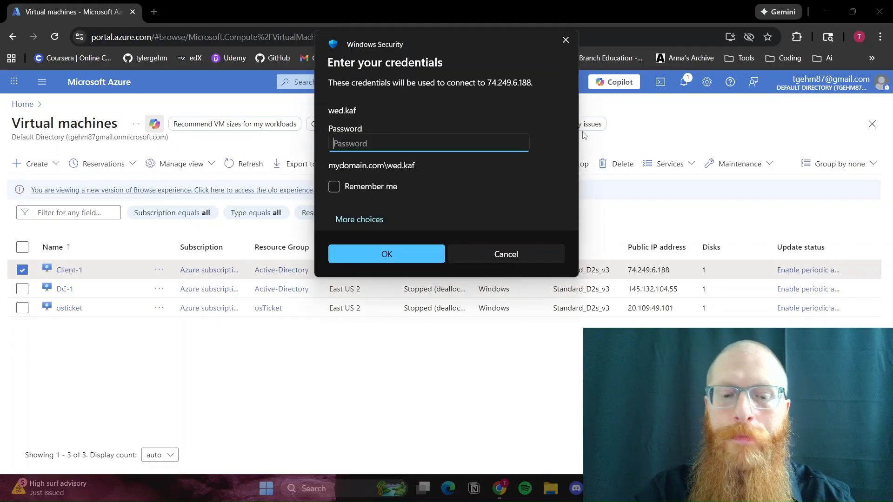
Repeatedly try to log on to Client-1 with an incorrect account password to trigger the lockout policy.
type("Password1")
key("Return")
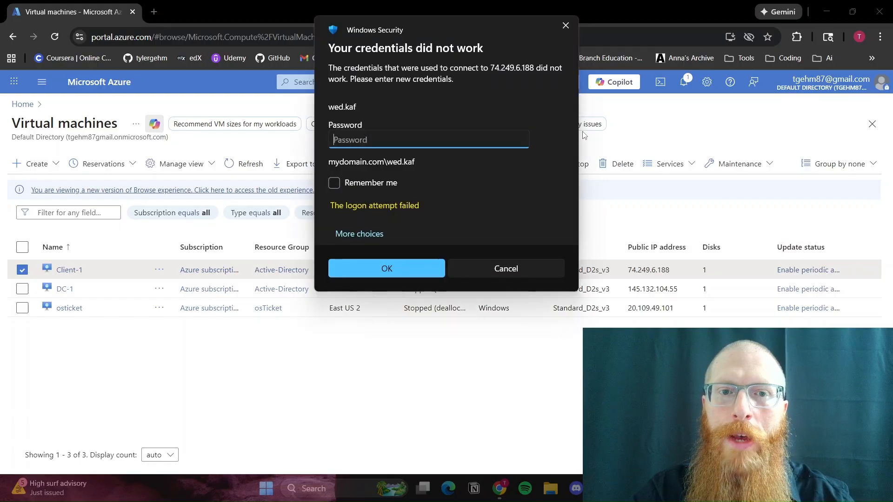
type("●●")
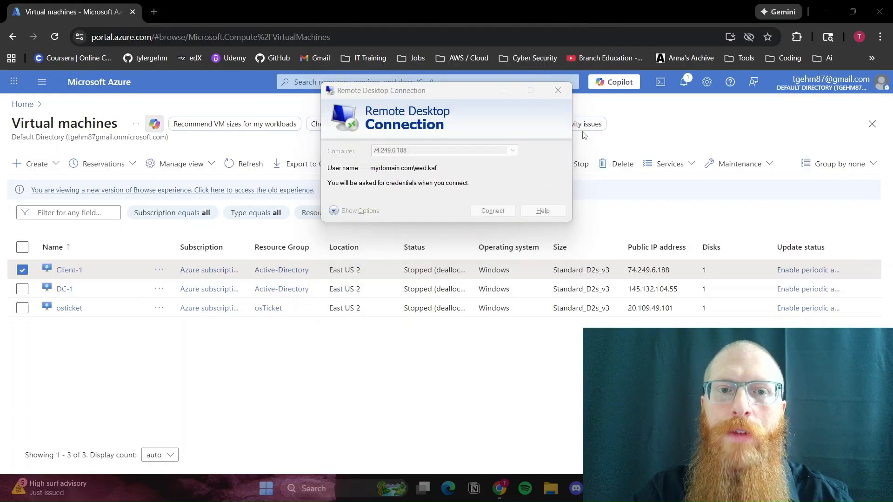
type("*******")
key("Return")
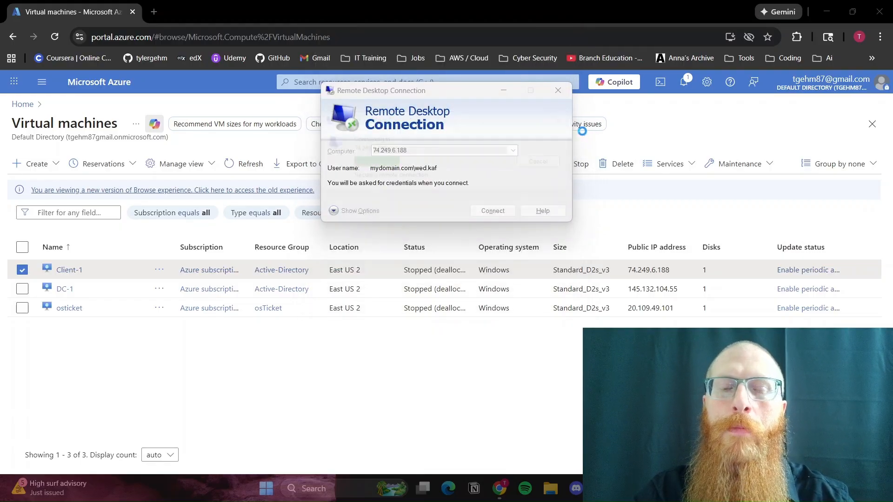
type("*******")
key("Return")
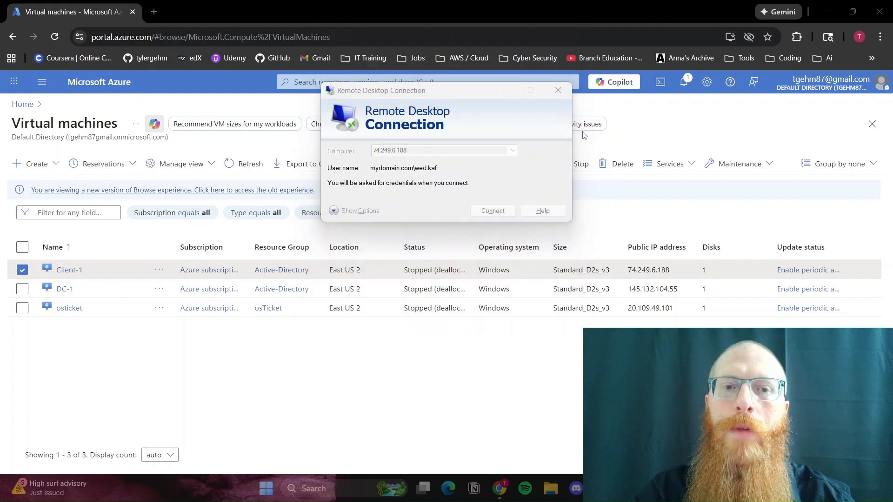
type("*****")
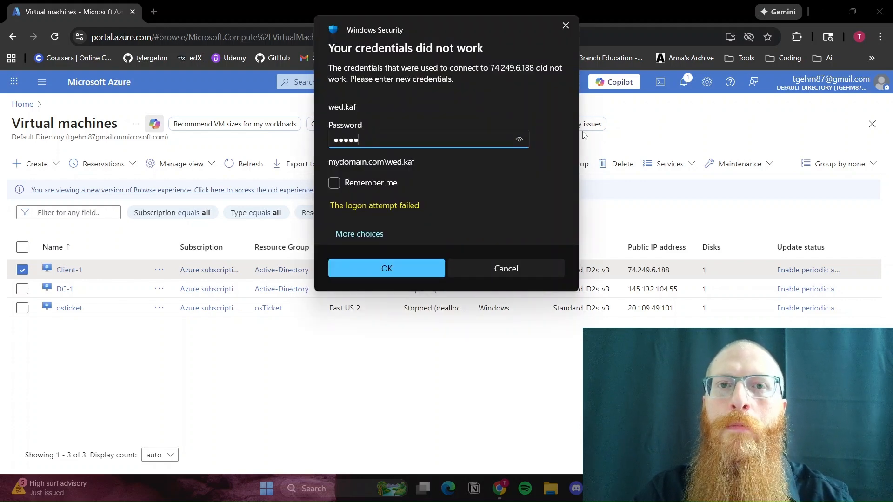
key("Return")
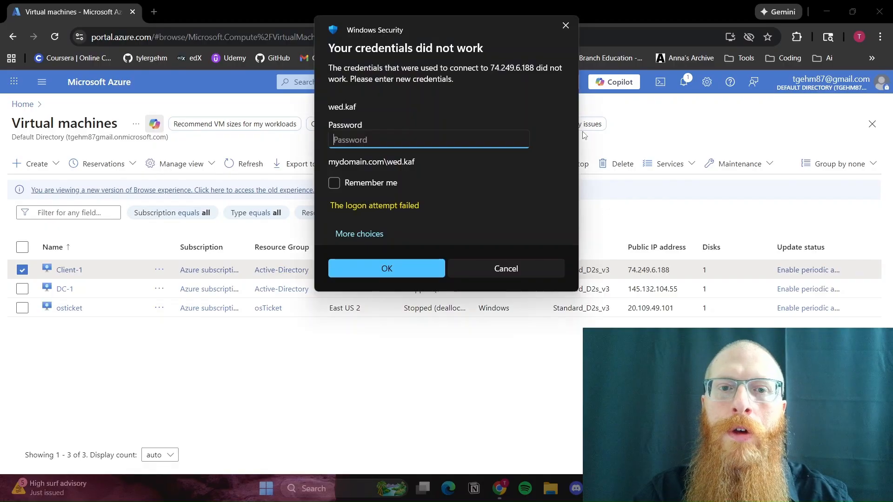
type("******")
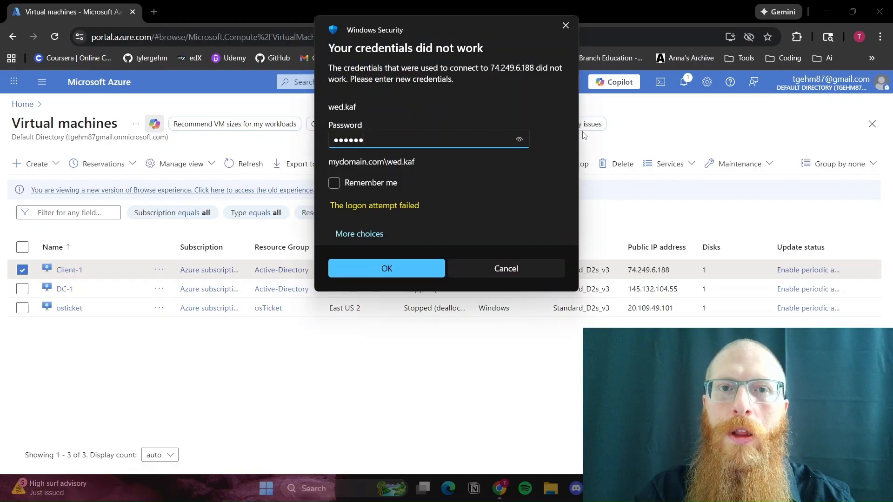
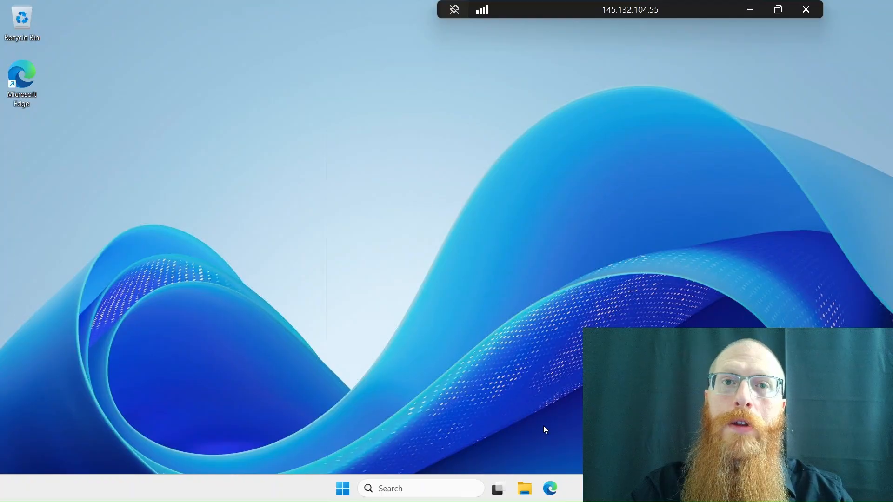
On DC-1, open Active Directory Users and Computers and go to the user names starting with W in _EMPLOYEES.
key("super")
type("actie")
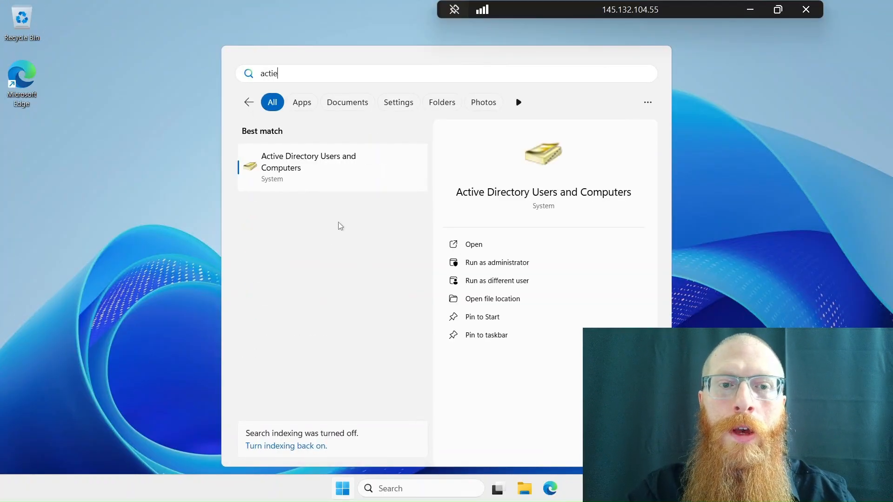
left_click(338, 167)
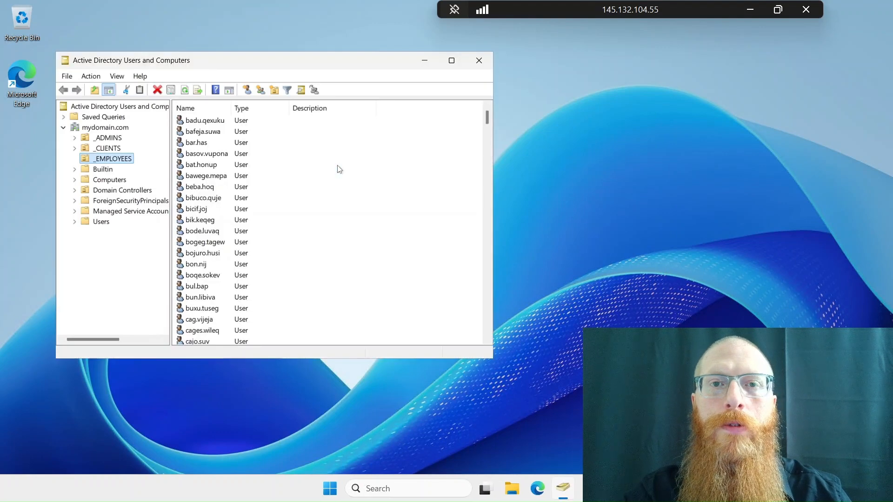
left_click(207, 217)
key("w")
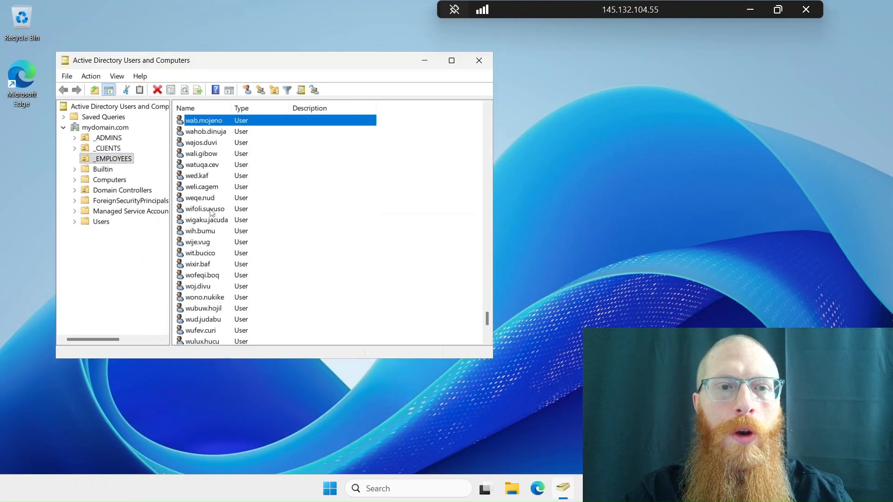
Reset the locked-out test employee's password, entering and confirming a new account password with the option to unlock the user's account enabled.
right_click(203, 177)
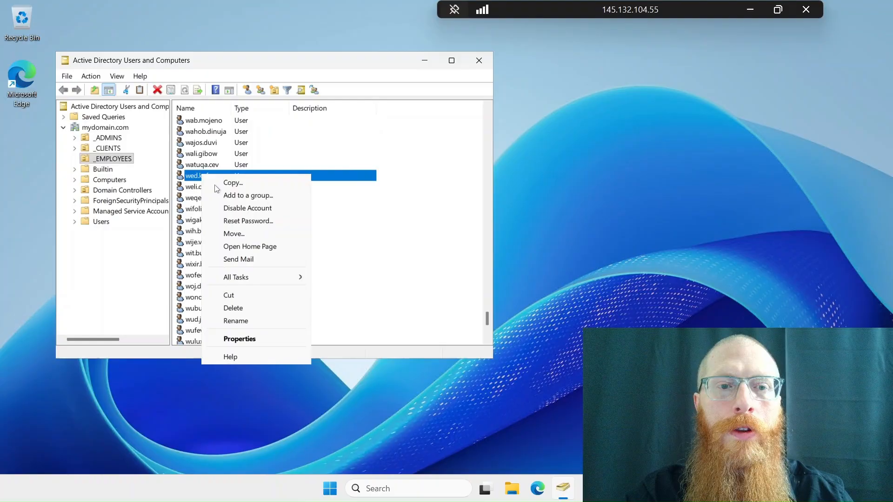
left_click(241, 220)
type("Passw")
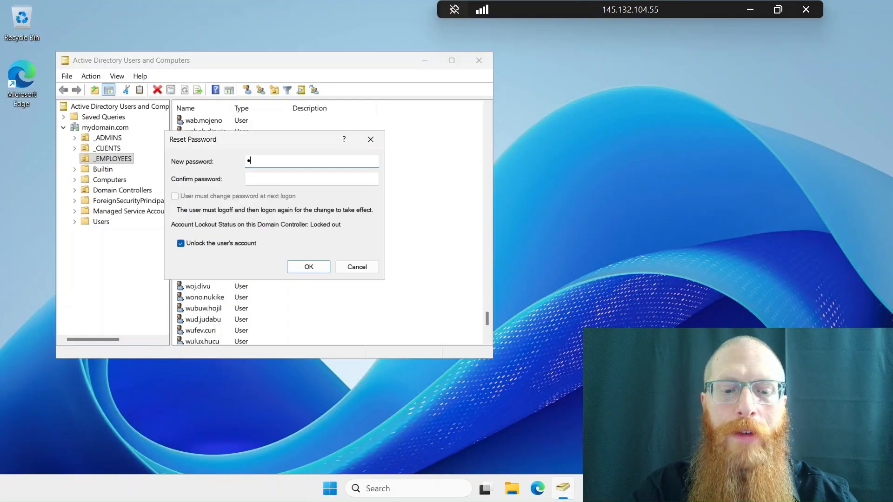
type("ord123!")
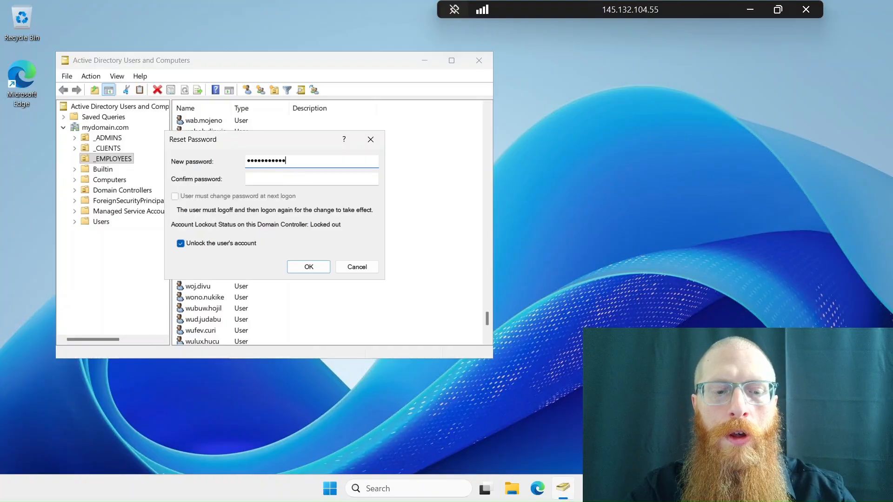
key("Tab")
type("Password123")
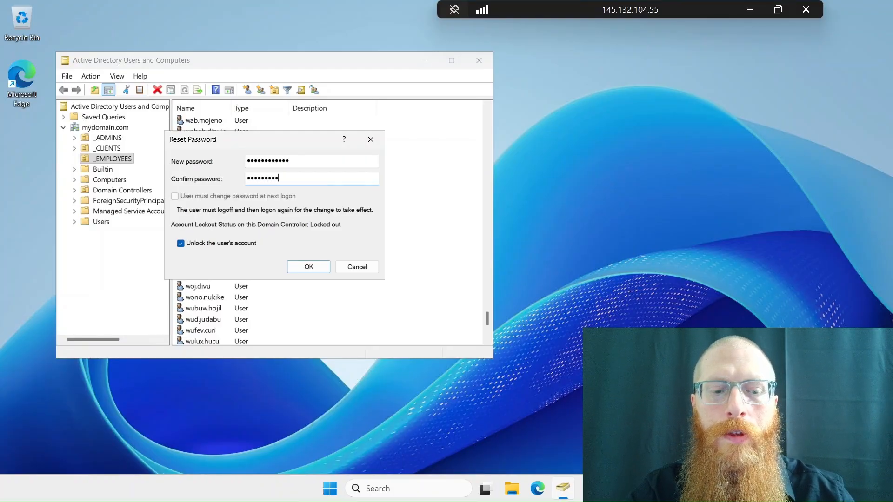
type("!")
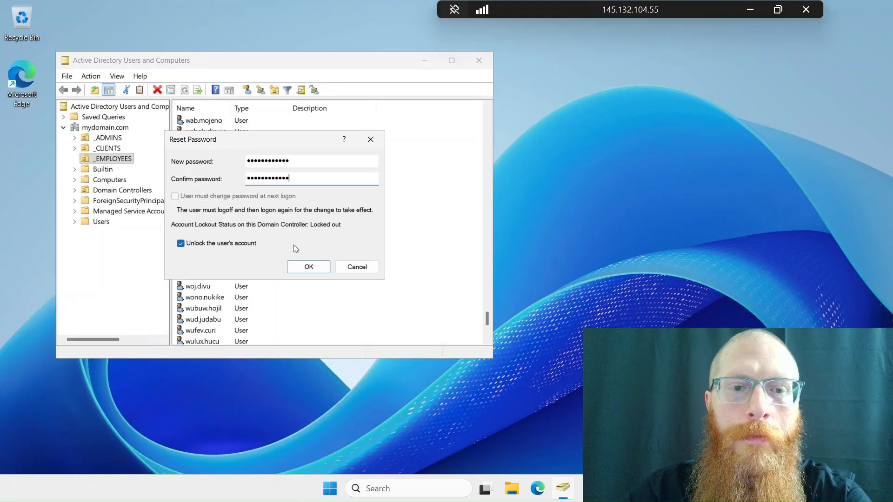
left_click(305, 266)
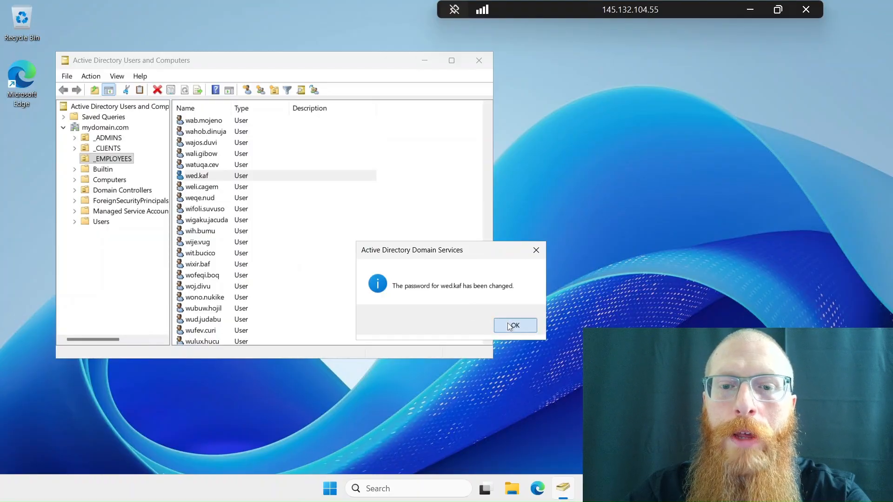
left_click(508, 324)
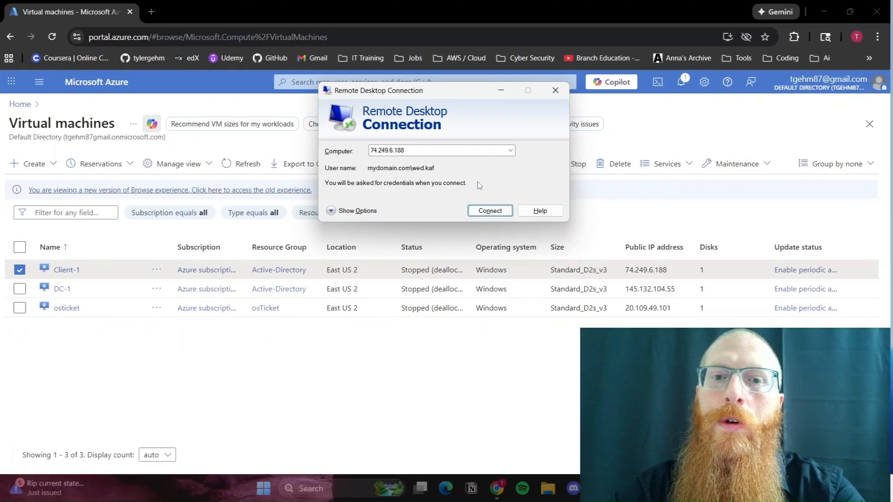
Connect to Client-1 at 74.249.6.188 by Remote Desktop with the test employee's new account password, accept the certificate warning, and run whoami in PowerShell.
left_click(482, 211)
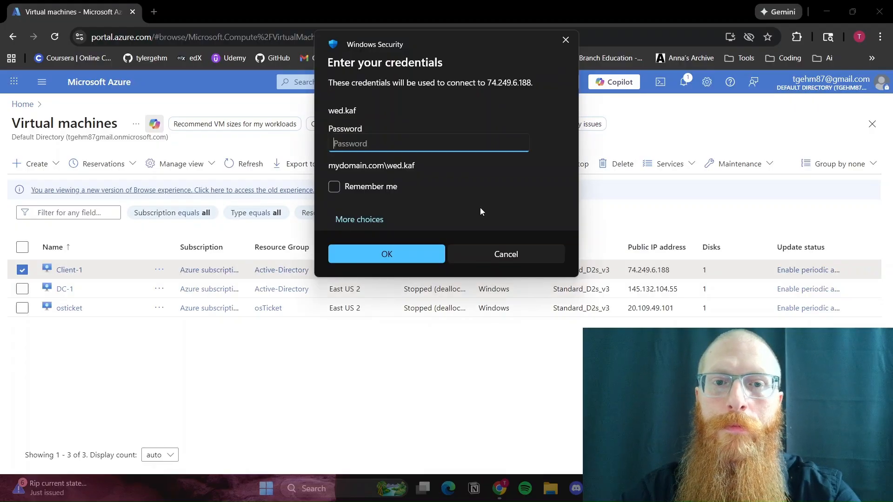
type("●●●●●●●●●●●")
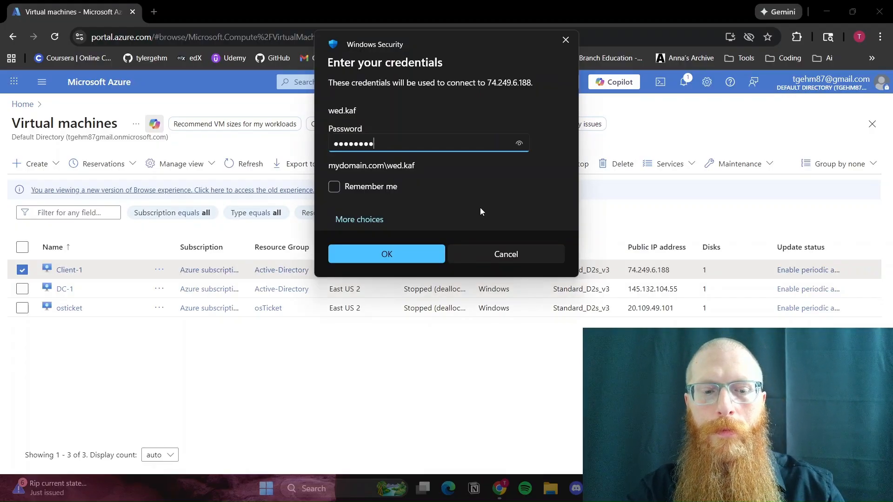
key("Return")
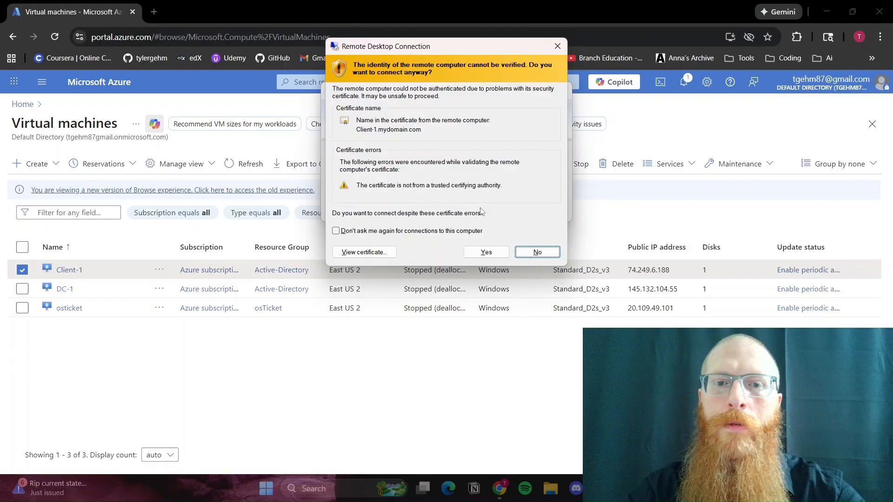
left_click(476, 252)
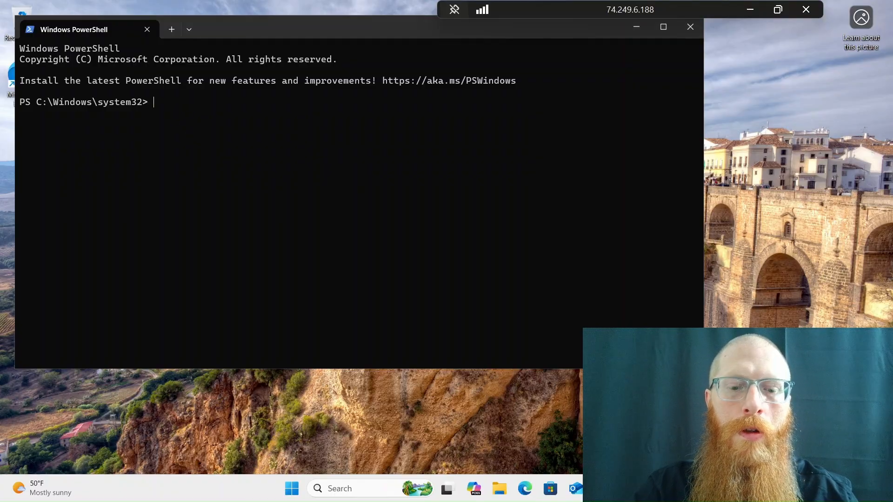
type("whoami")
key("Return")
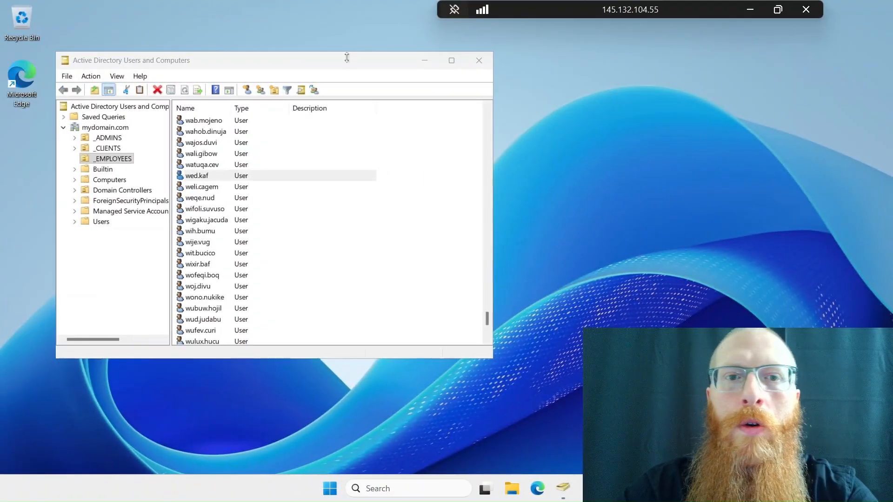
Return to Active Directory Users and Computers on DC-1 and disable the test employee's account.
left_click(344, 58)
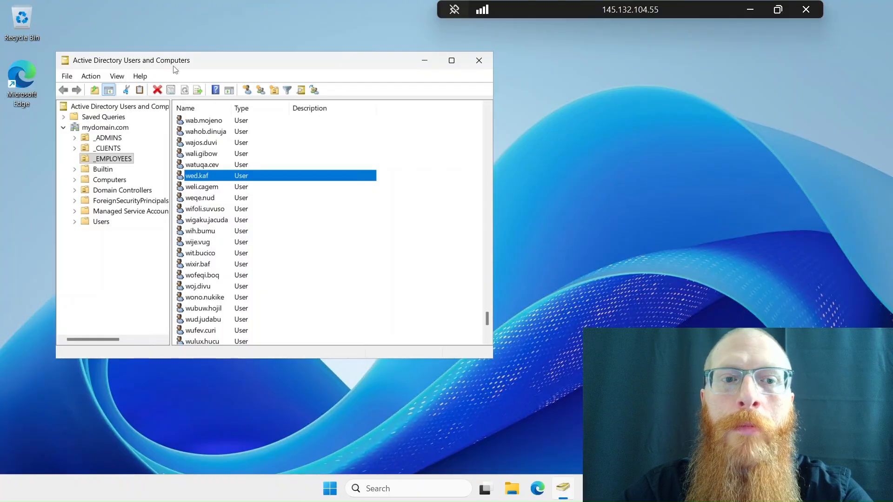
right_click(207, 181)
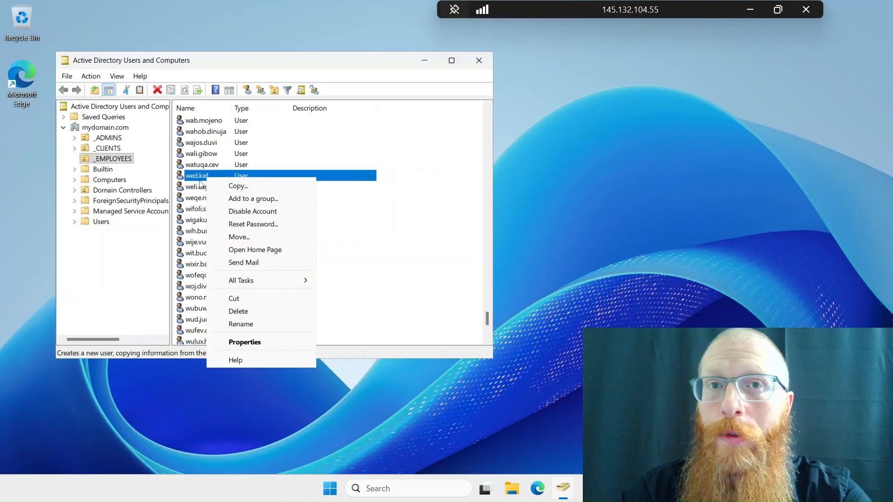
left_click(239, 211)
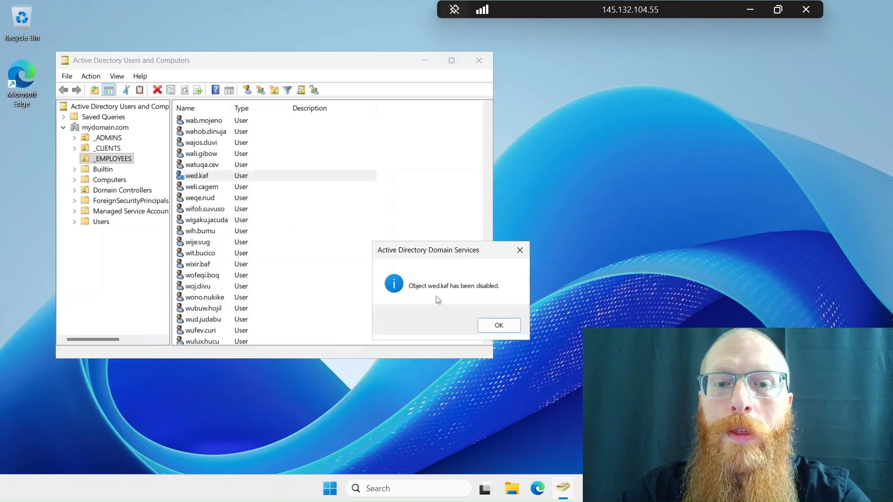
left_click(480, 325)
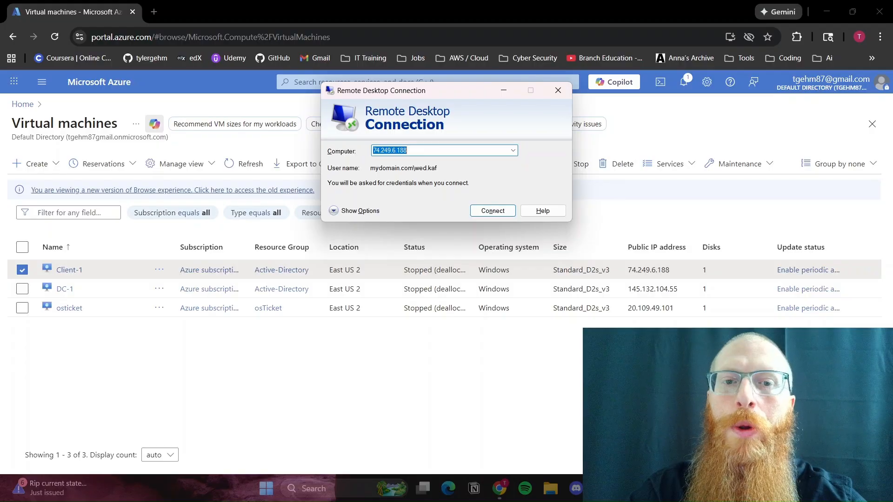
Try to log on to Client-1 by Remote Desktop with the disabled employee's account password.
key("Return")
type("●●●●●●●●●●●")
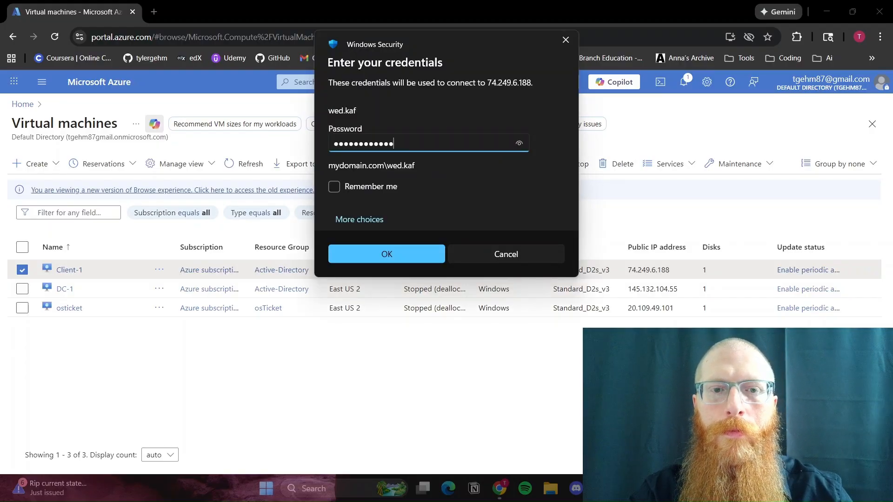
key("Return")
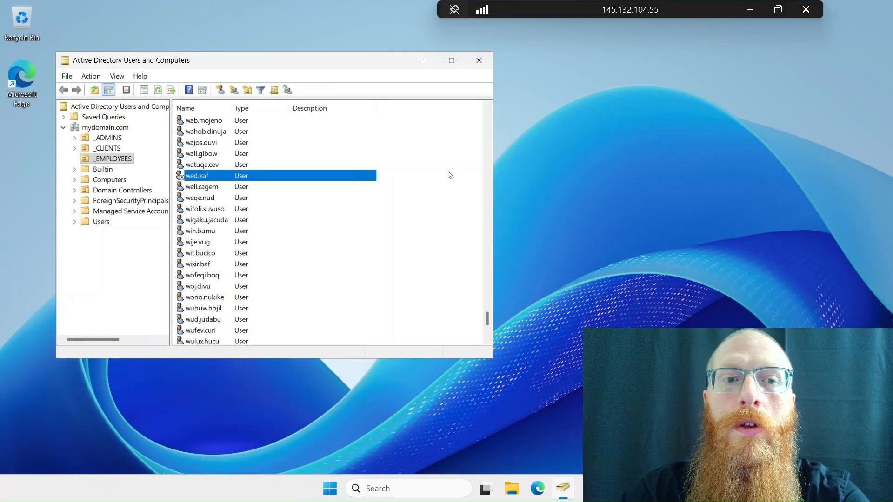
Enable the test employee's account again on DC-1 and reconnect to Client-1 with the account password, accepting the certificate warning.
right_click(237, 180)
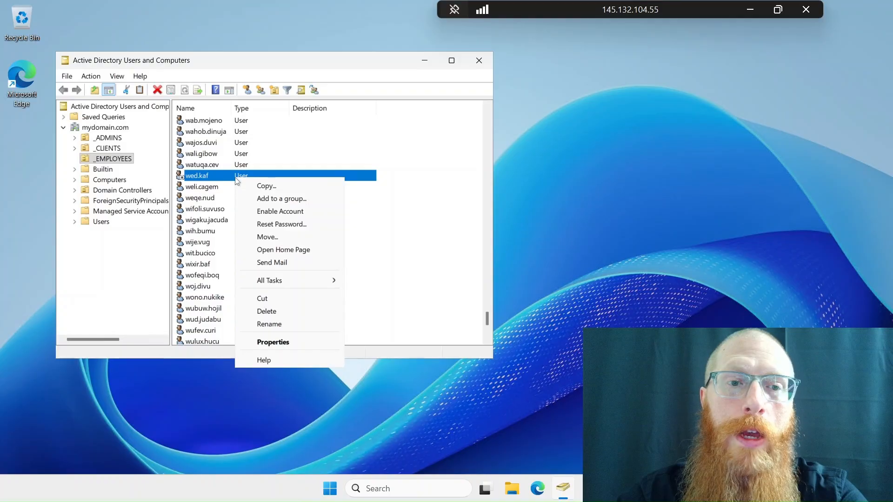
left_click(275, 212)
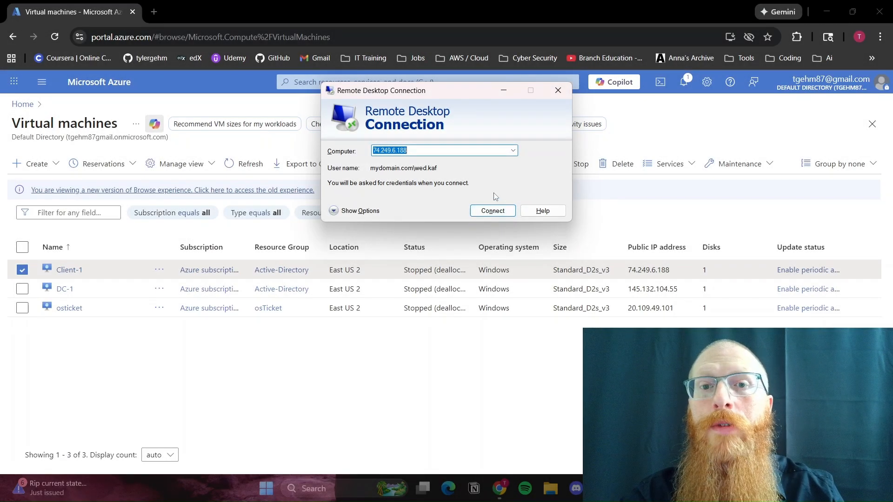
left_click(492, 211)
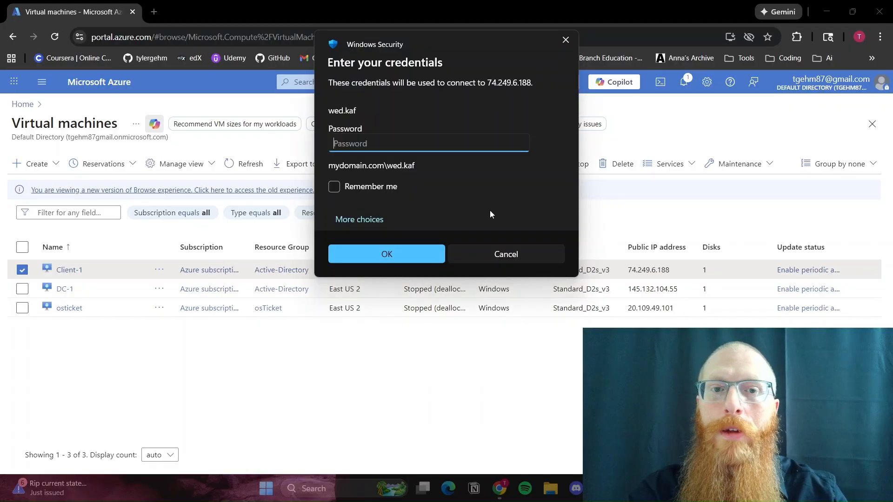
type("••••••••••••")
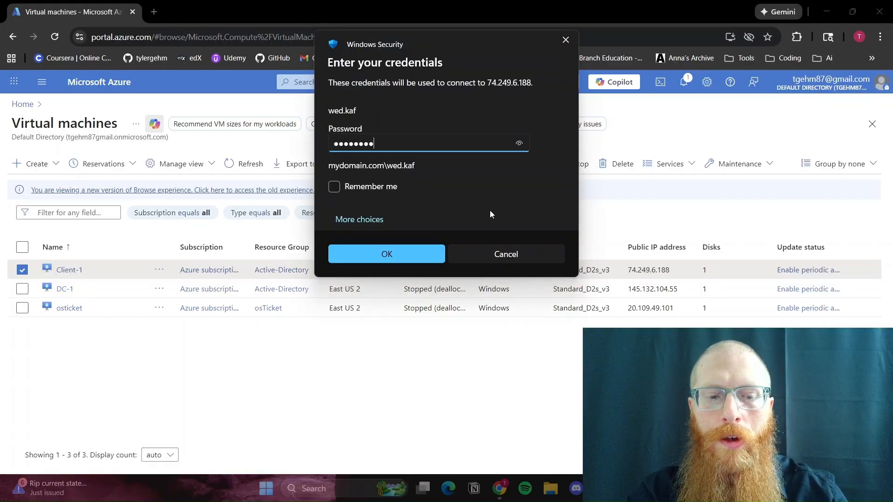
key("Return")
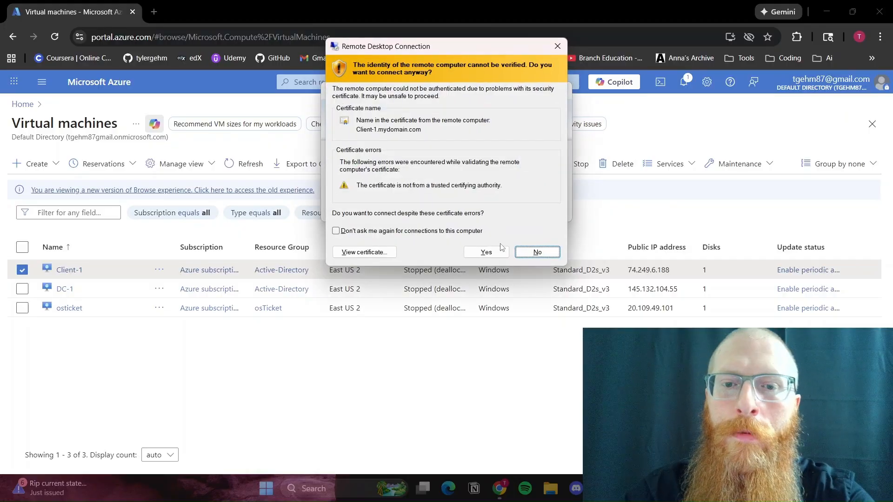
left_click(486, 250)
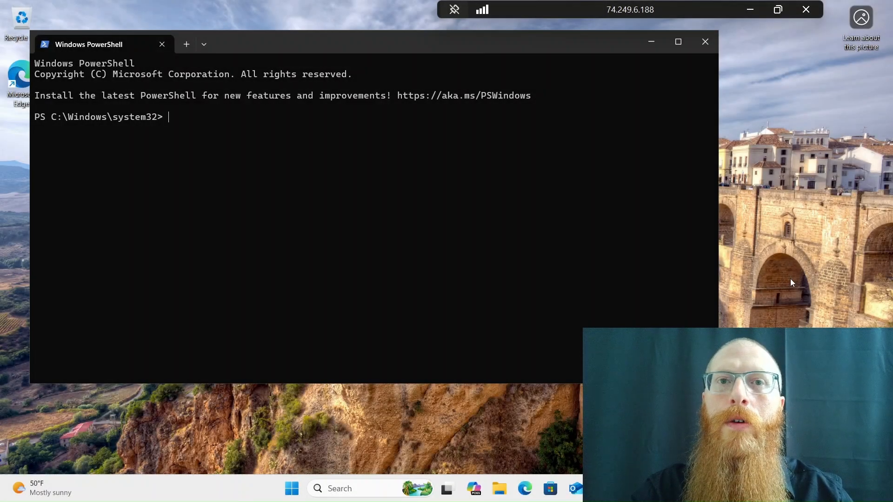
Run whoami in PowerShell on Client-1 to check the logged-on account.
type("w")
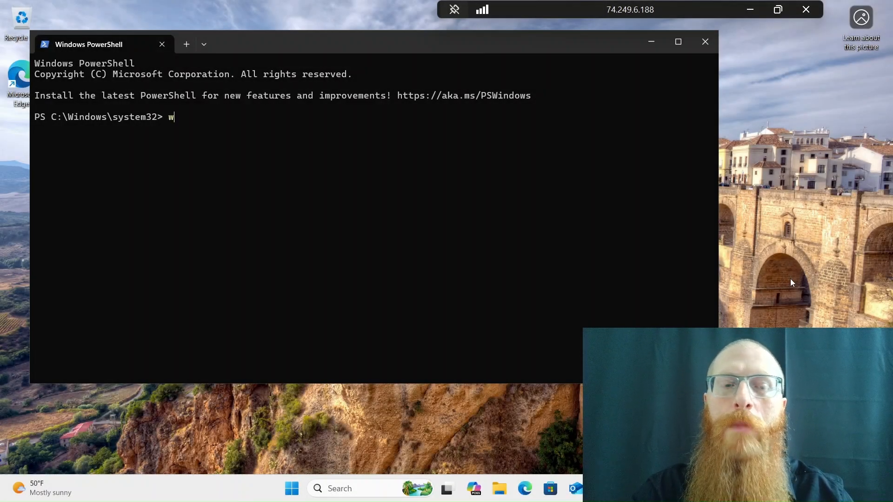
type("hoami")
key("Return")
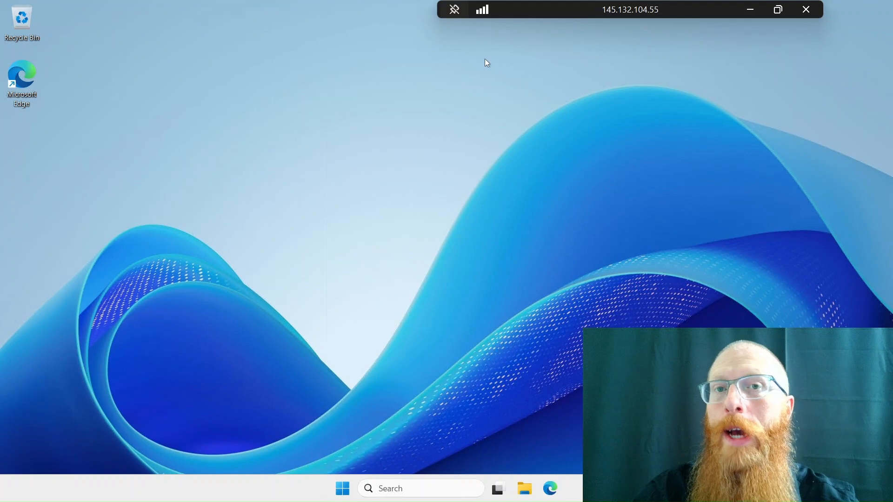
Switch to DC-1, launch Event Viewer and open the Security log under Windows Logs.
key("super")
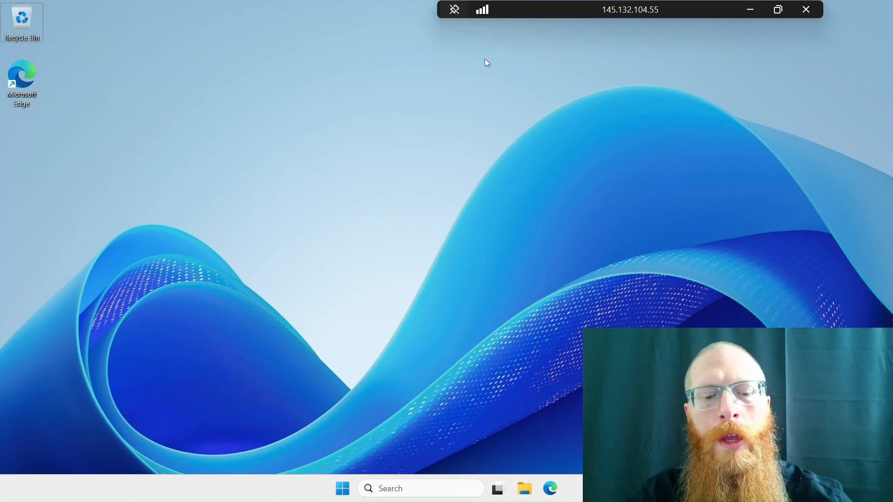
key("super+r")
key("Return")
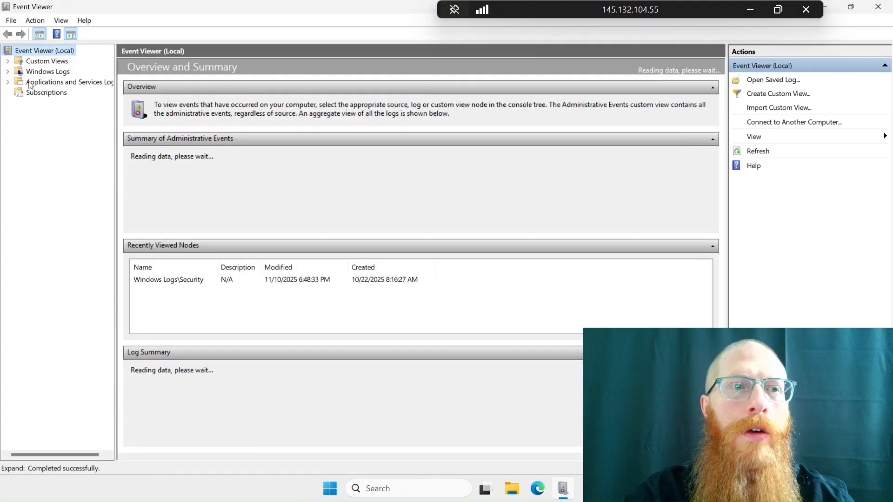
left_click(7, 72)
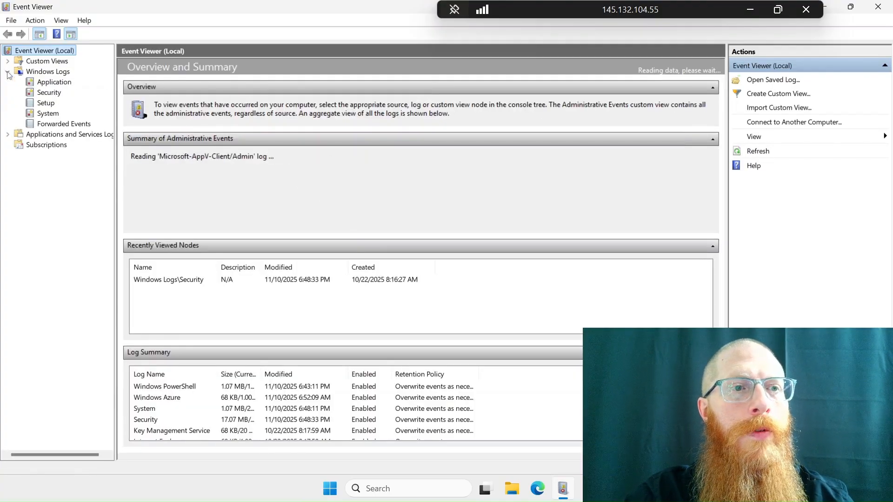
left_click(35, 94)
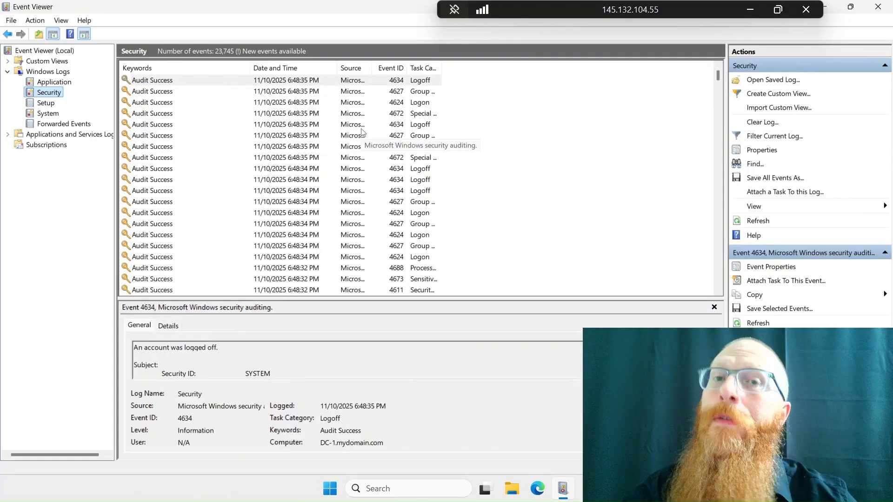
Look through the Security log for an Audit Failure entry and select the one with Event ID 4776 to view its details.
scroll(363, 133, "down", 10)
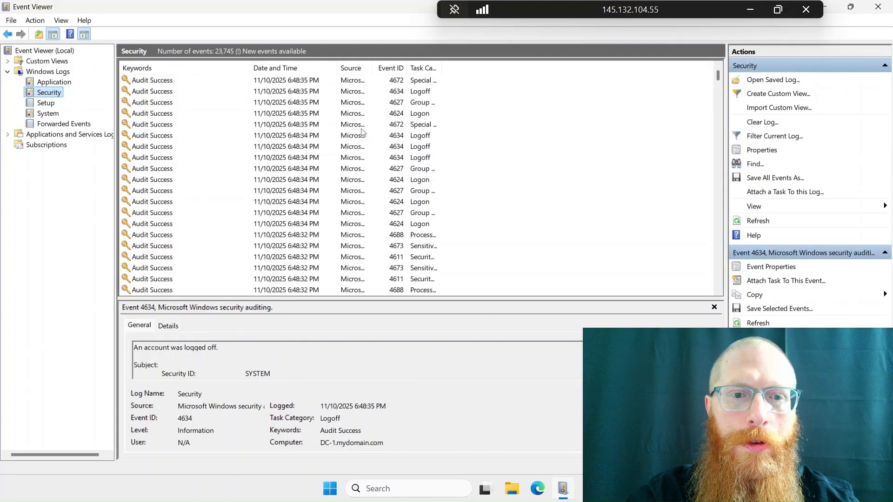
scroll(362, 133, "down", 10)
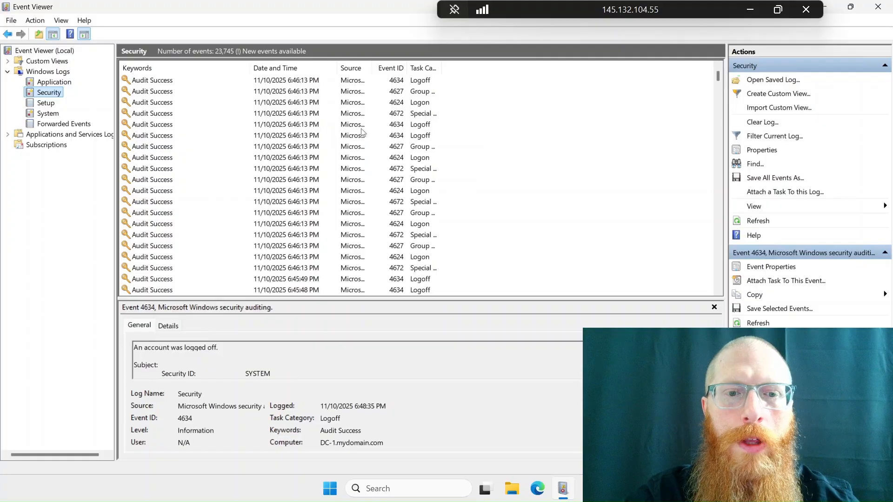
scroll(362, 132, "down", 10)
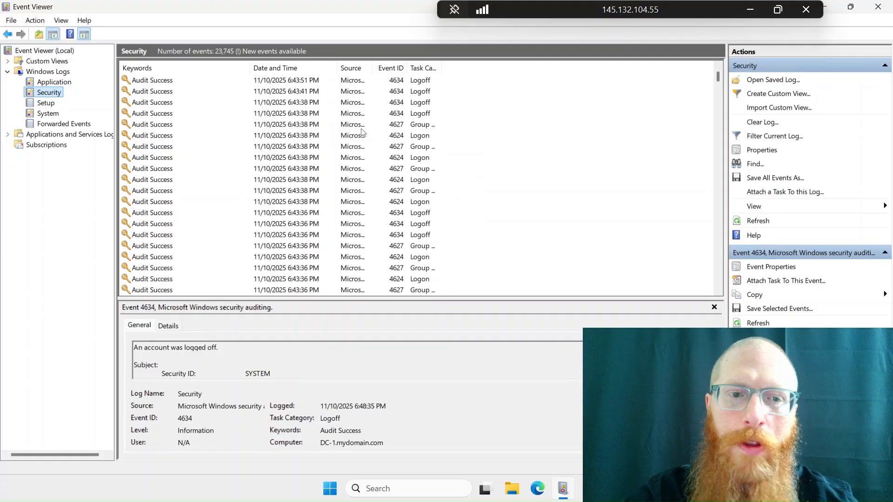
scroll(362, 133, "down", 4)
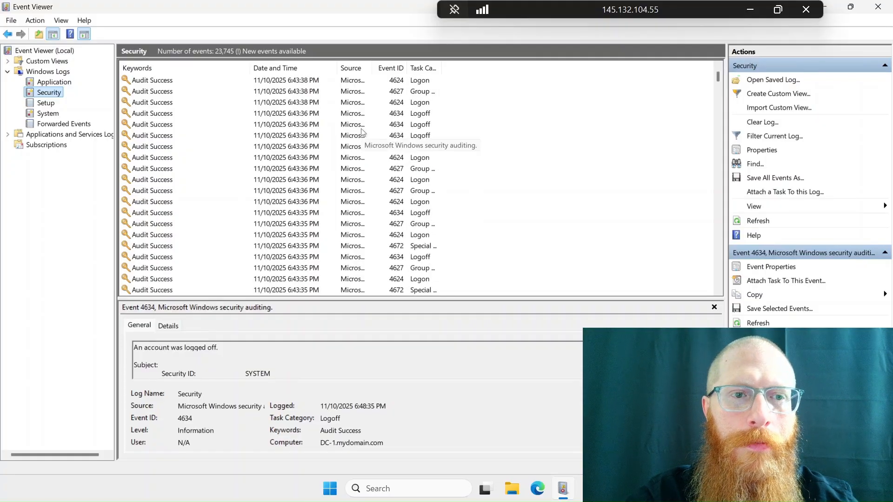
scroll(362, 133, "down", 8)
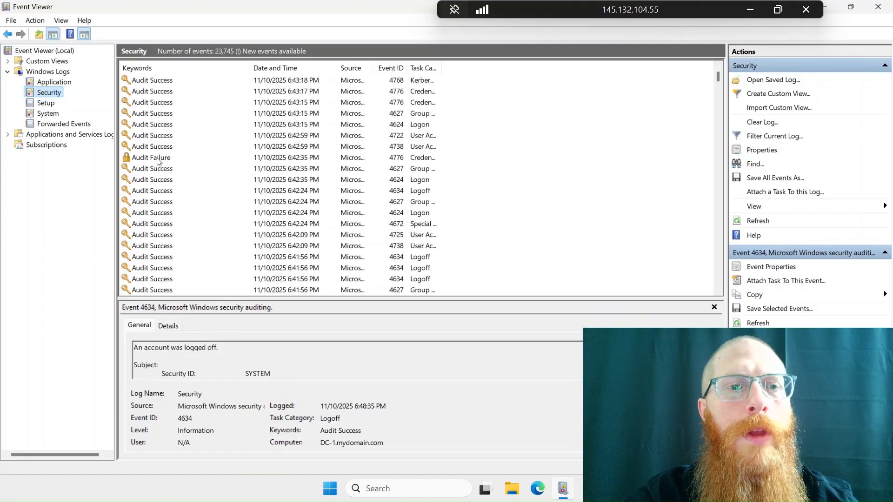
left_click(138, 159)
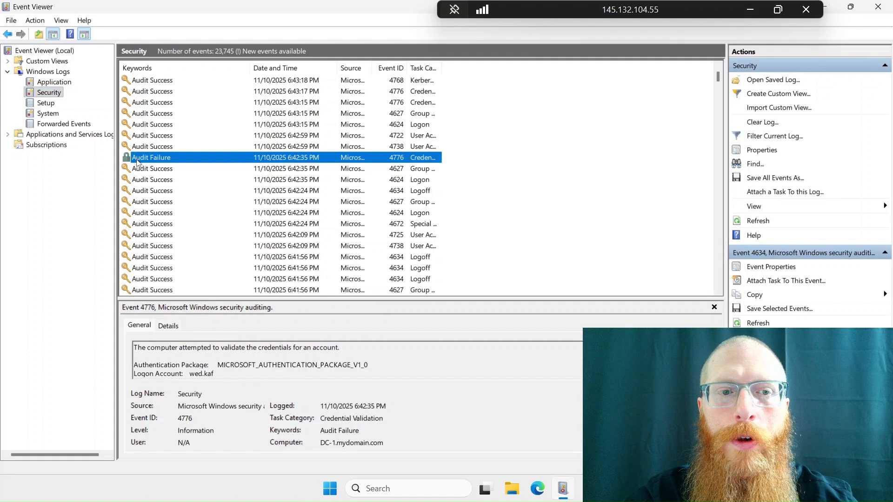